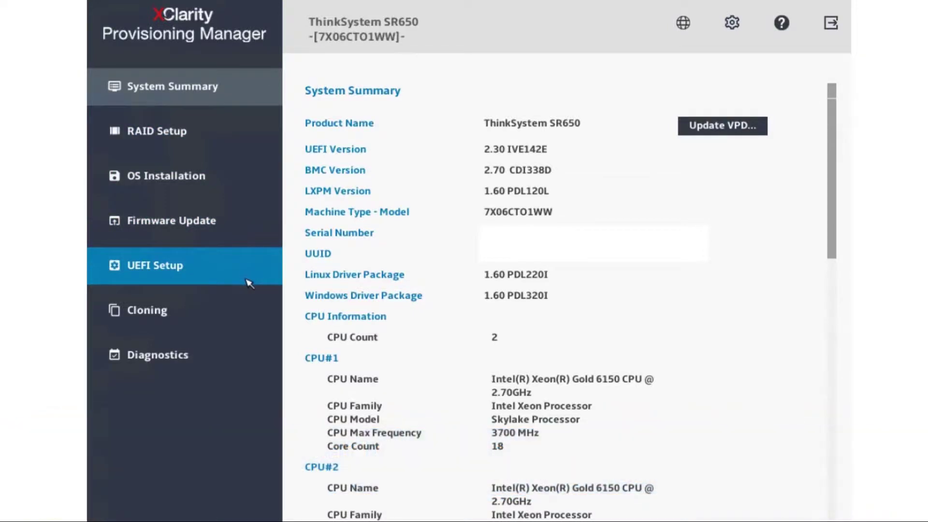
- Enter UEFI Setup from the left panel of the provisioning manager
click(246, 283)
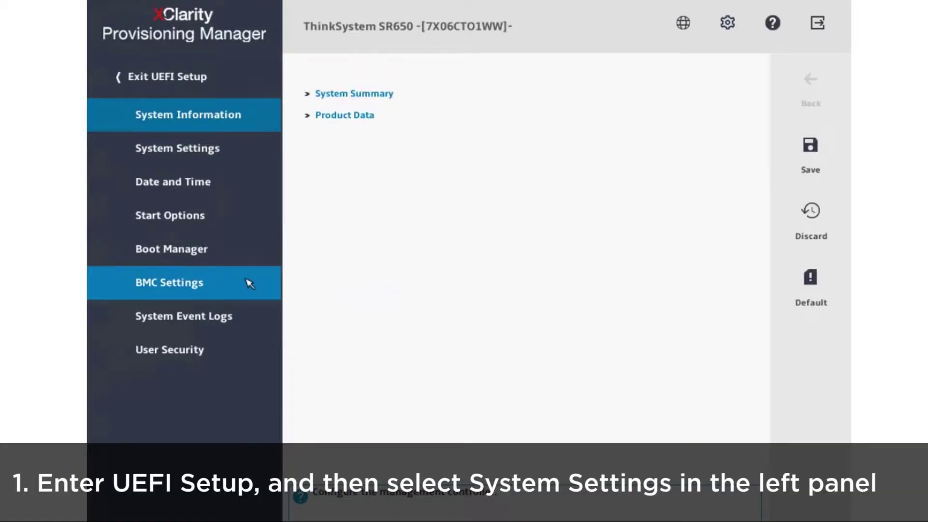
- Navigate System Settings > Storage into the Slot 7 AVAGO MegaRAID Configuration Utility
click(268, 153)
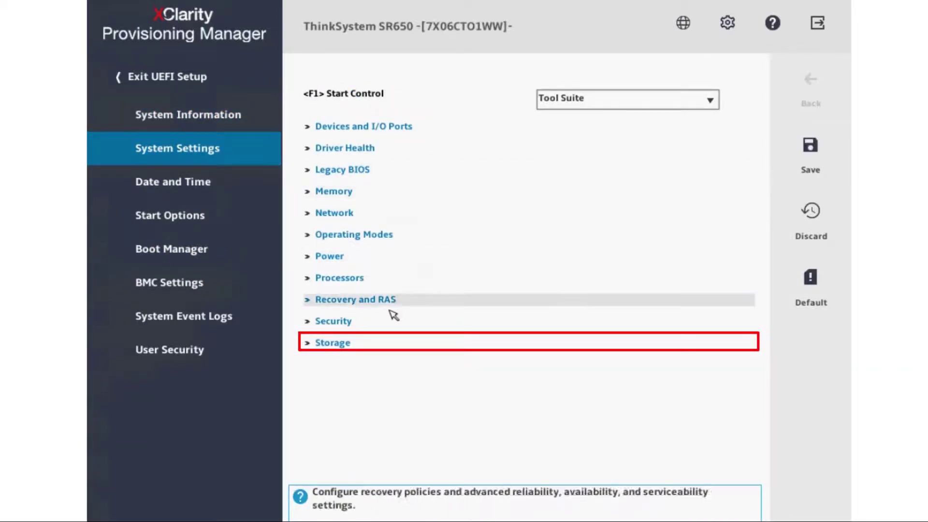
click(389, 352)
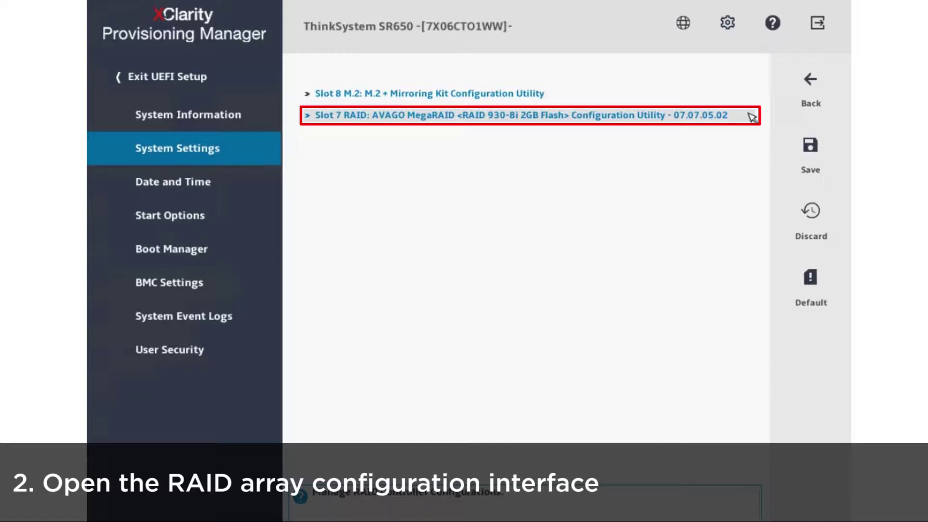
click(750, 116)
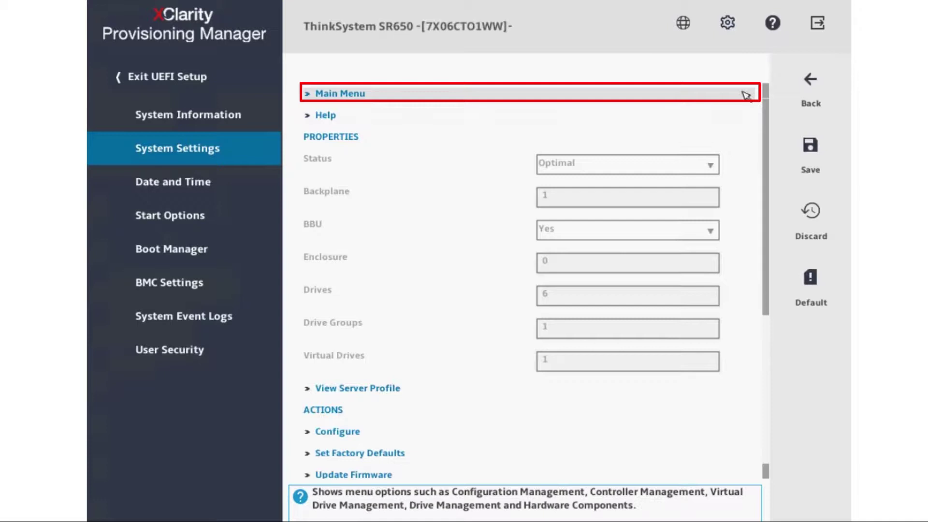
- Reach Virtual Drive 0 (RAID5, 556.929 GB, Optimal) properties via Main Menu > Virtual Drive Management
click(746, 94)
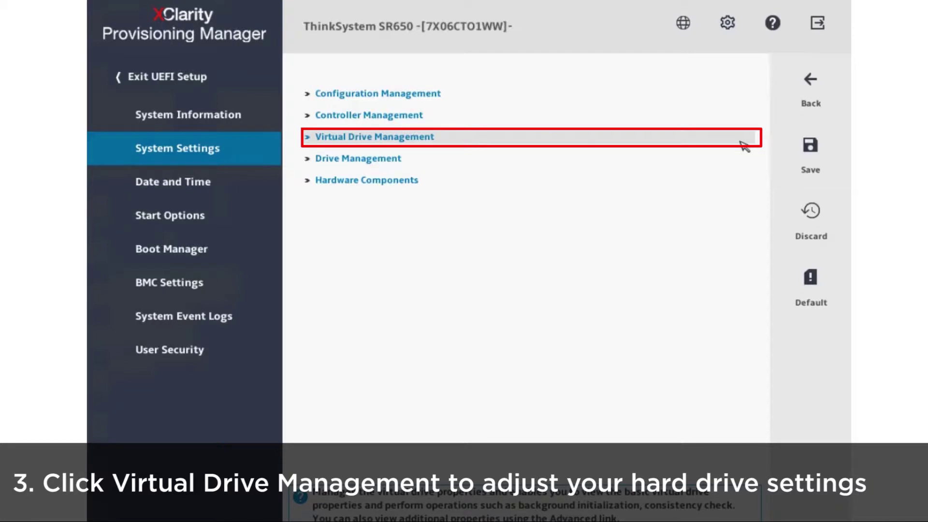
click(743, 144)
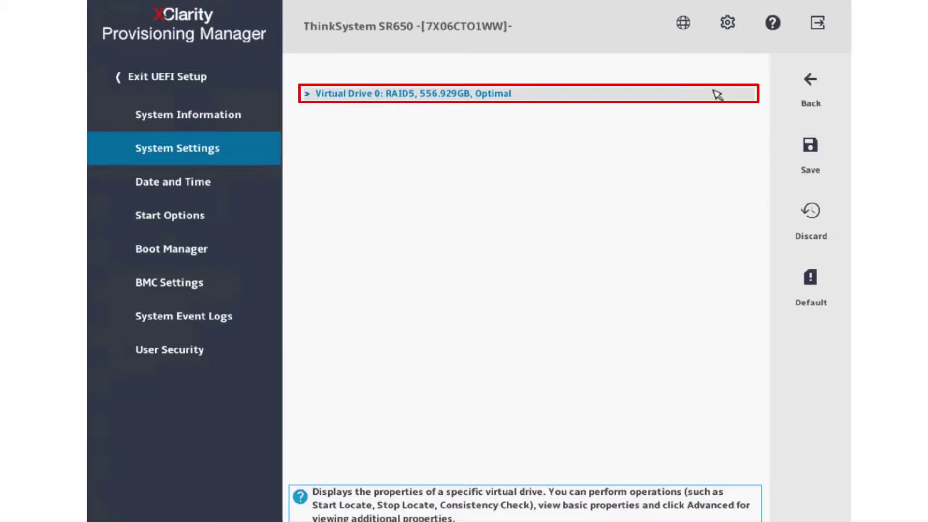
click(716, 94)
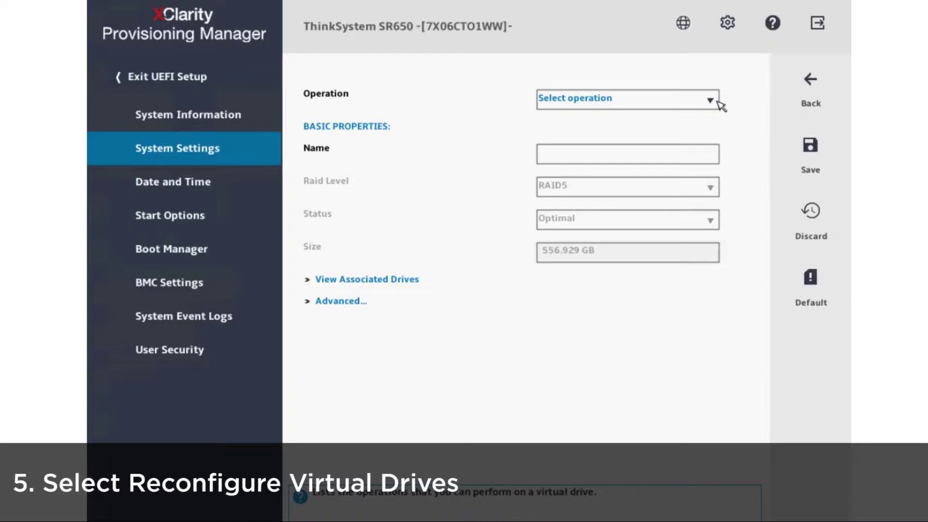
- Launch Reconfigure Virtual Drives on Virtual Drive 0, reaching the RAID migration form
click(710, 101)
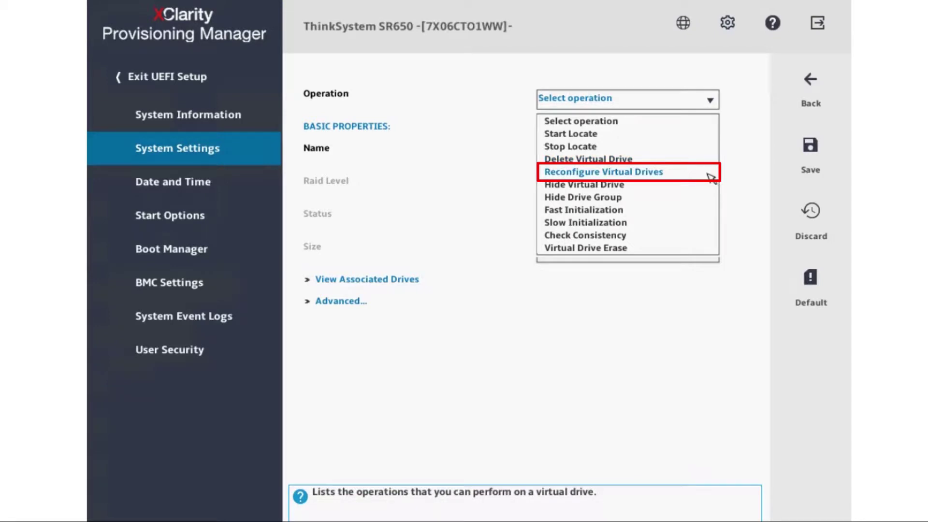
click(710, 177)
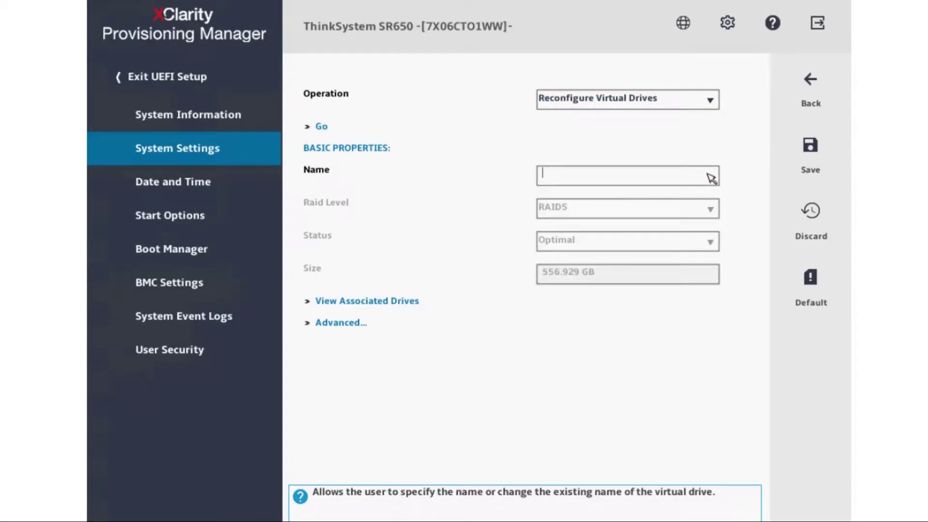
key(Up)
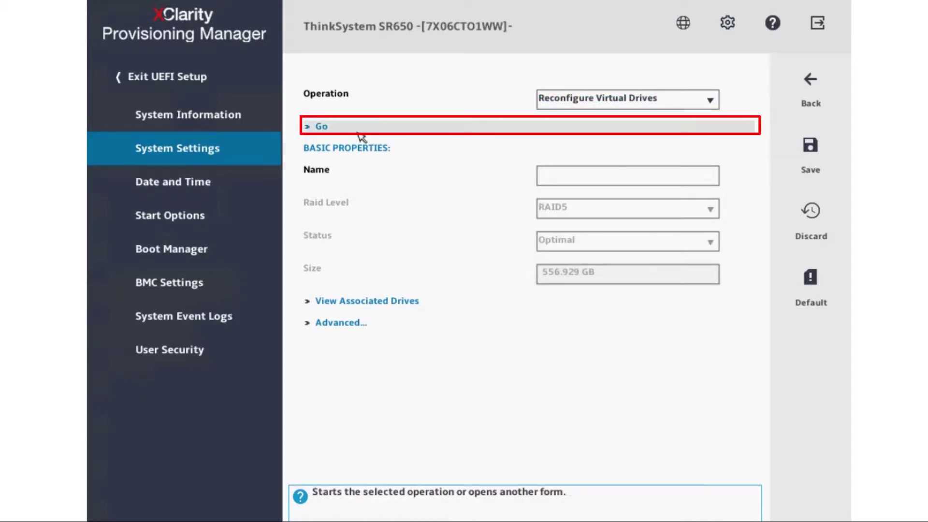
click(356, 129)
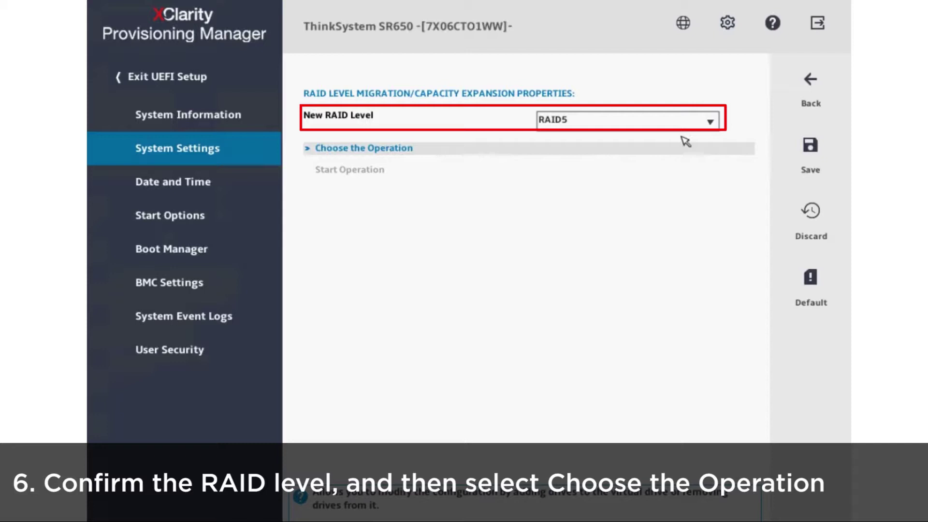
- Keep RAID5 as the new level and bring up the migration operation choices
click(722, 123)
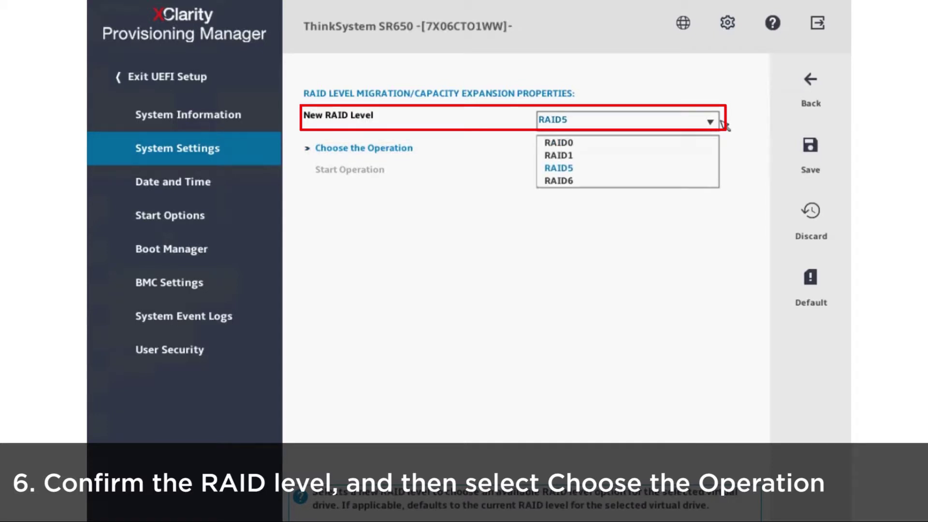
key(Return)
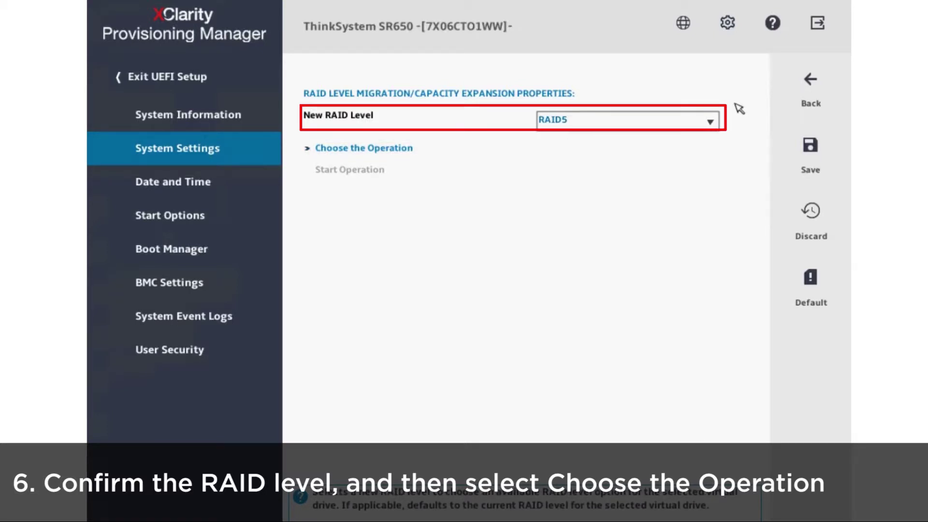
key(Down)
click(709, 149)
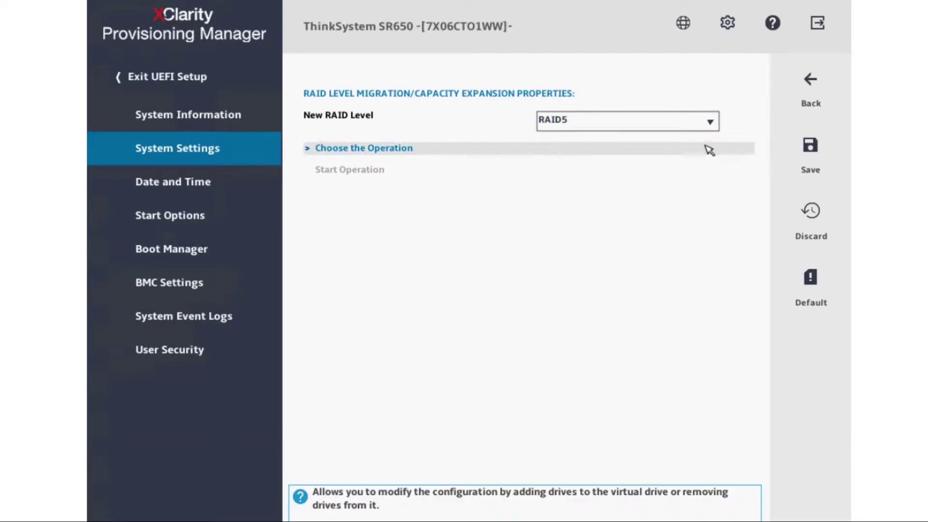
click(709, 148)
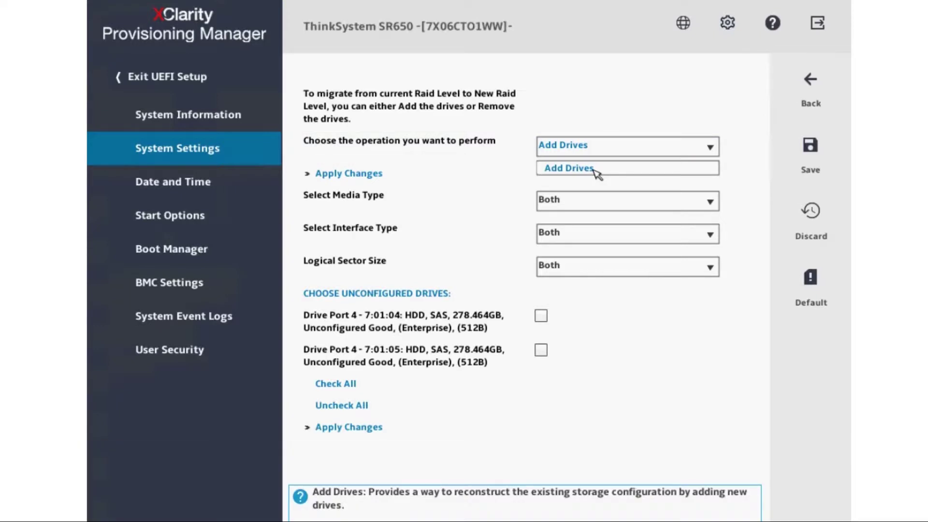
- Choose Add Drives, mark Drive Port 4 - 7:01:04 for adding, and apply the changes
click(593, 168)
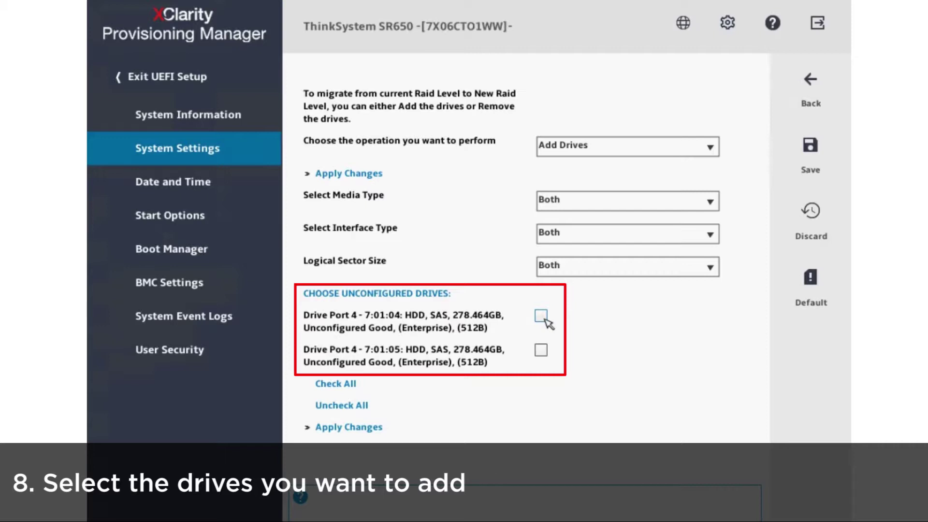
click(542, 317)
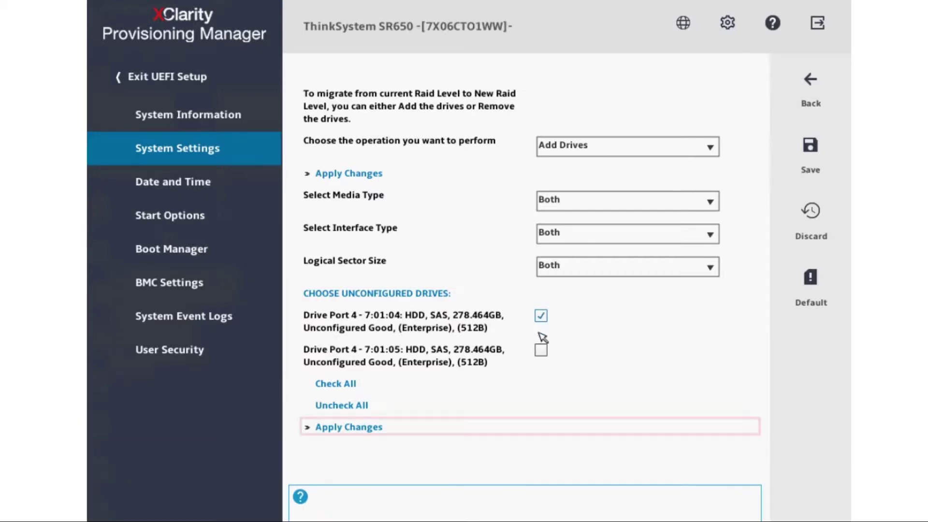
click(607, 434)
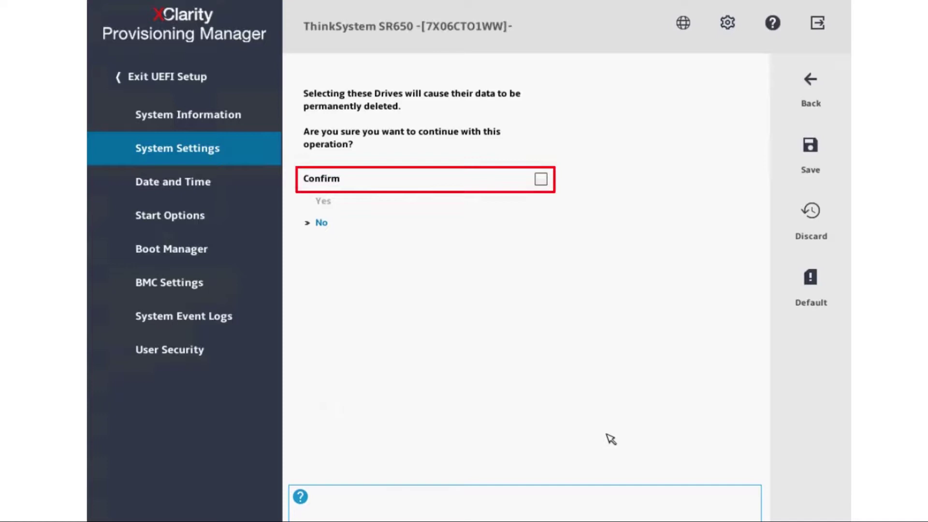
- Confirm the data-loss warning for adding the drive and acknowledge the success message
click(545, 185)
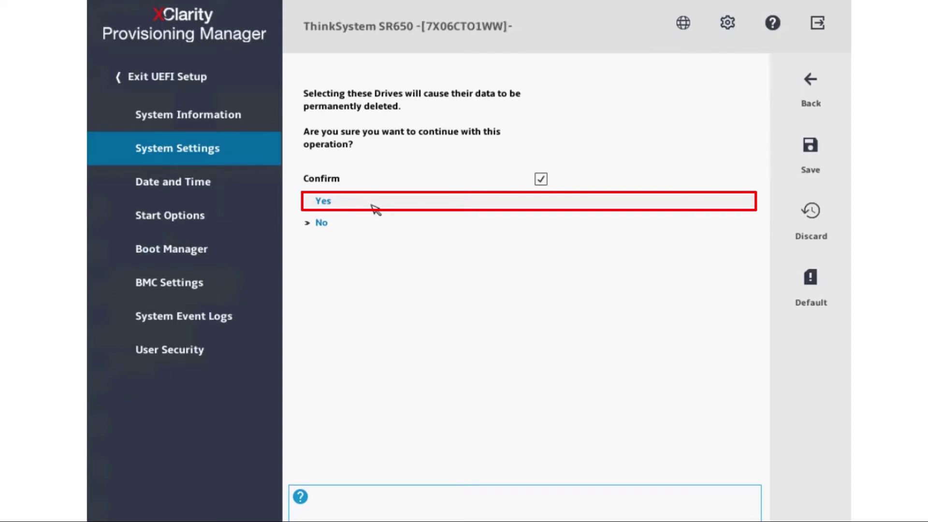
click(372, 208)
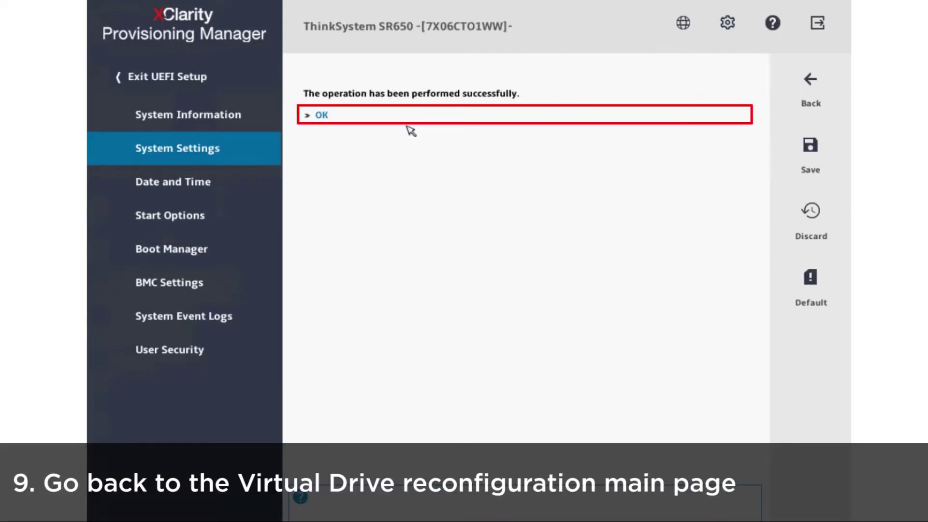
click(453, 117)
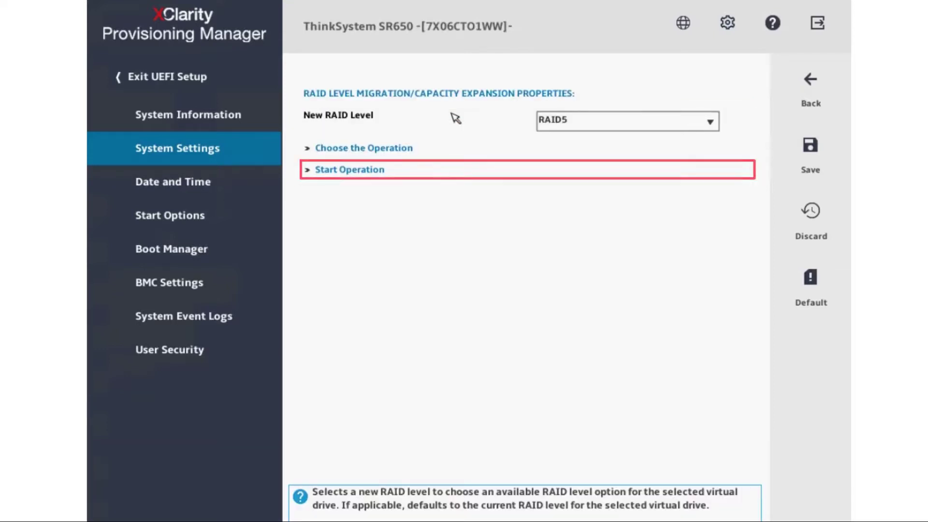
- Start reconstruction of Virtual Drive 0 and return to its properties to watch progress
click(534, 178)
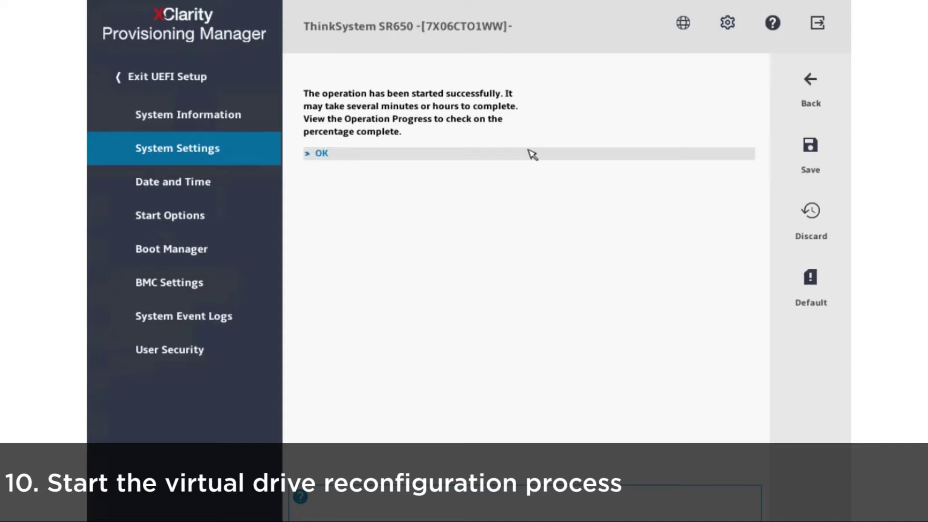
click(532, 154)
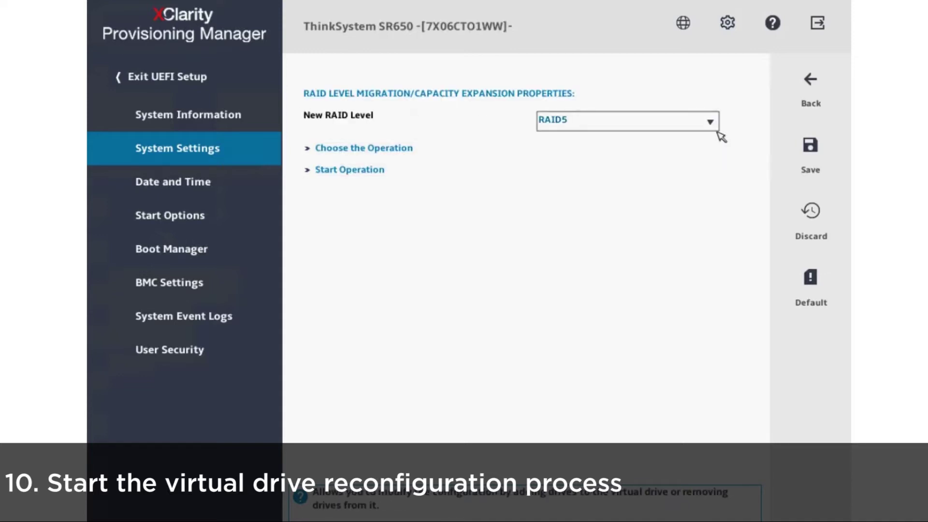
click(810, 91)
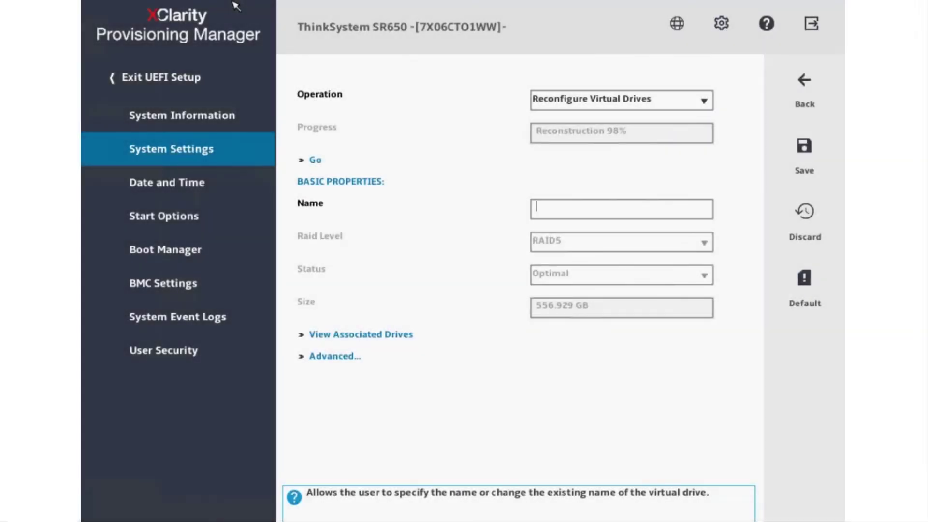
- After reconstruction finishes, return to the list showing Virtual Drive 0 as RAID5, 556.929GB, Optimal
key(Tab)
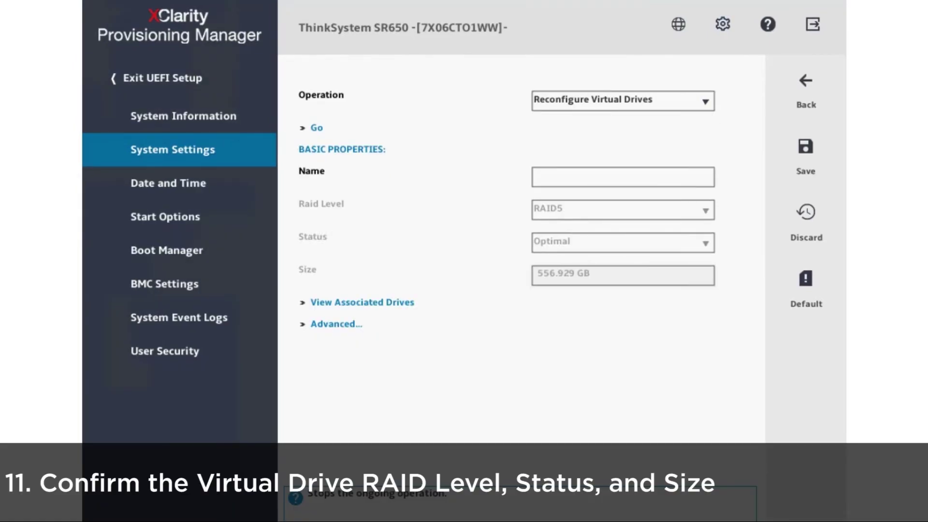
click(820, 91)
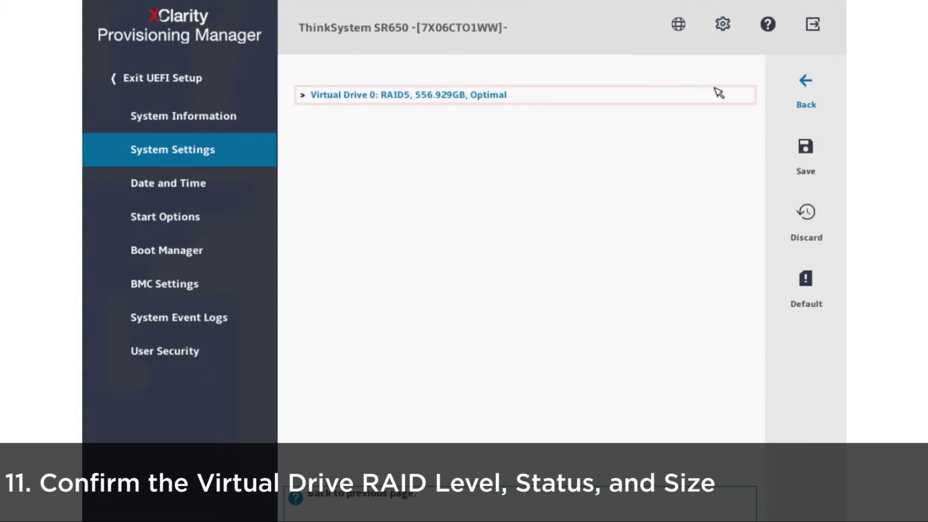